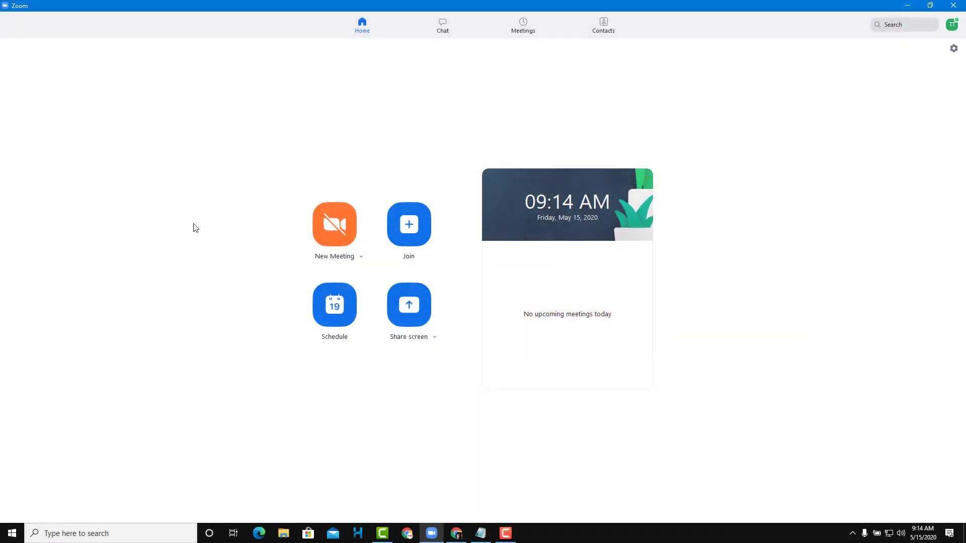
# - Start a test instant meeting, skip joining audio, and end it for everyone
pyautogui.click(344, 231)
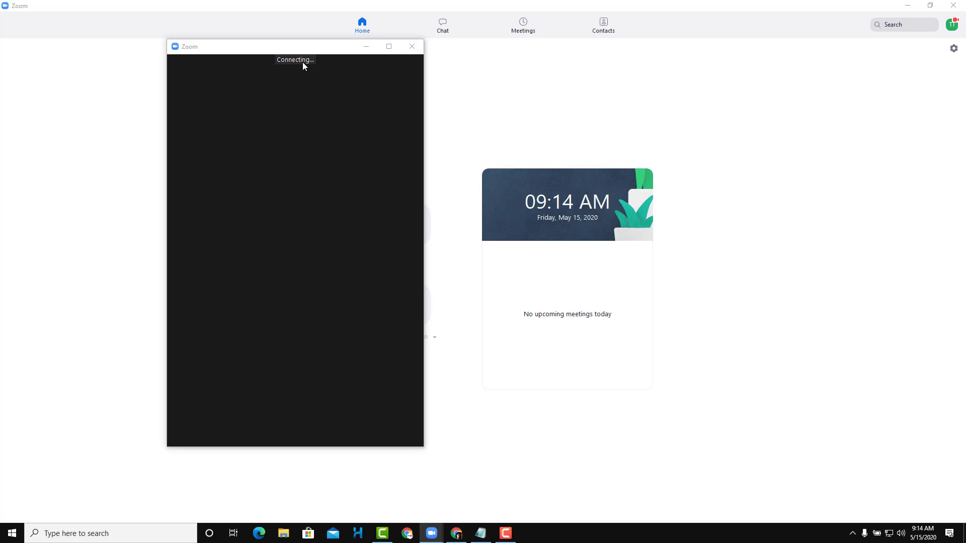
pyautogui.moveTo(302, 52); pyautogui.dragTo(575, 69)
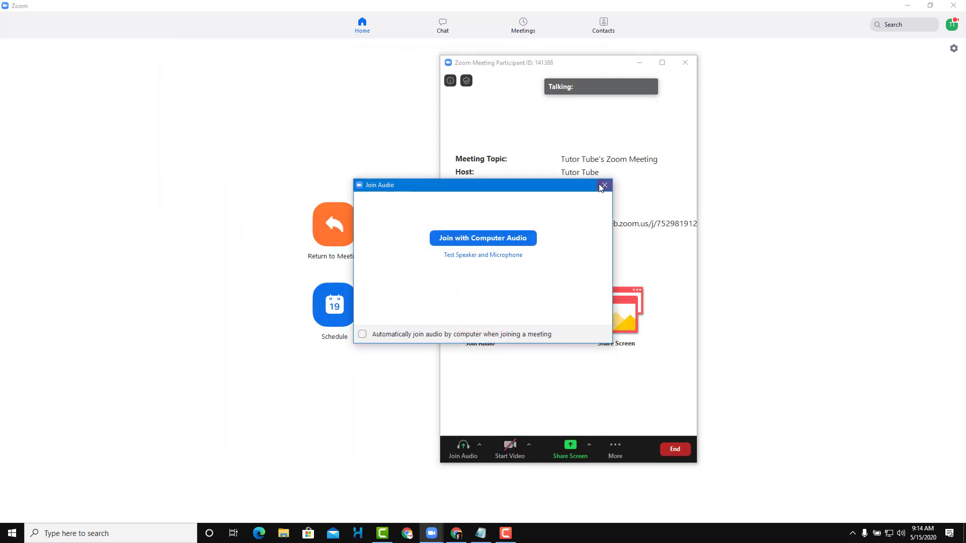
pyautogui.click(605, 186)
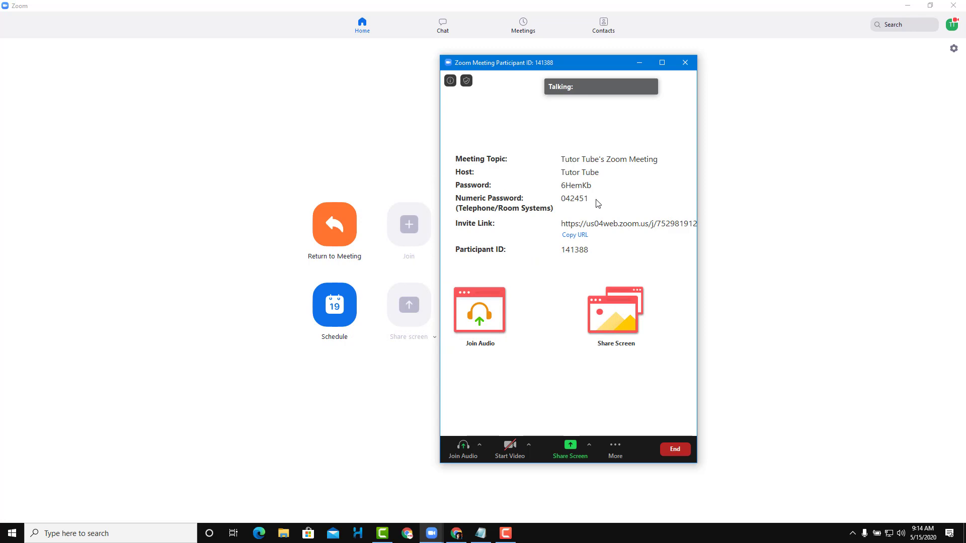
pyautogui.click(685, 62)
pyautogui.click(642, 86)
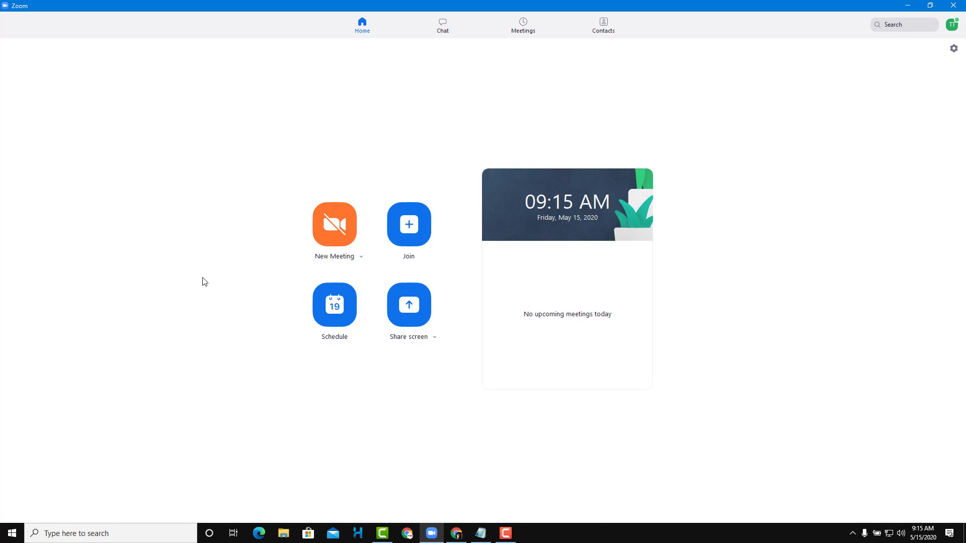
# - Tick Use My Personal Meeting ID (PMI) in the New Meeting options
pyautogui.click(361, 257)
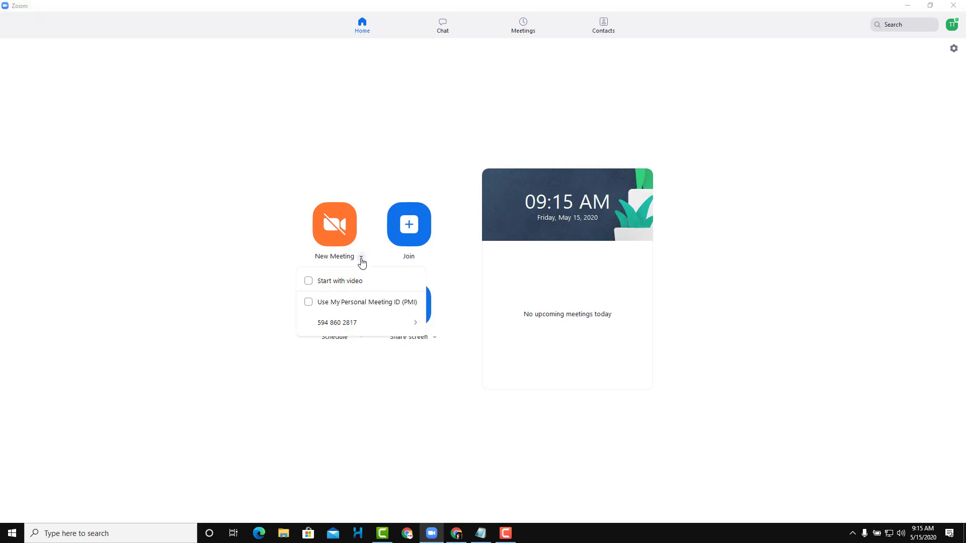
pyautogui.click(308, 303)
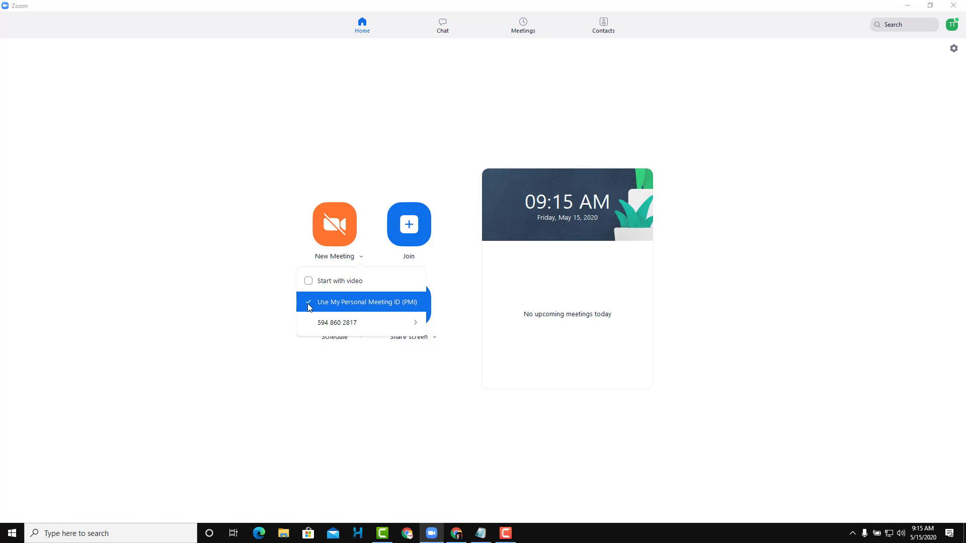
pyautogui.moveTo(341, 326)
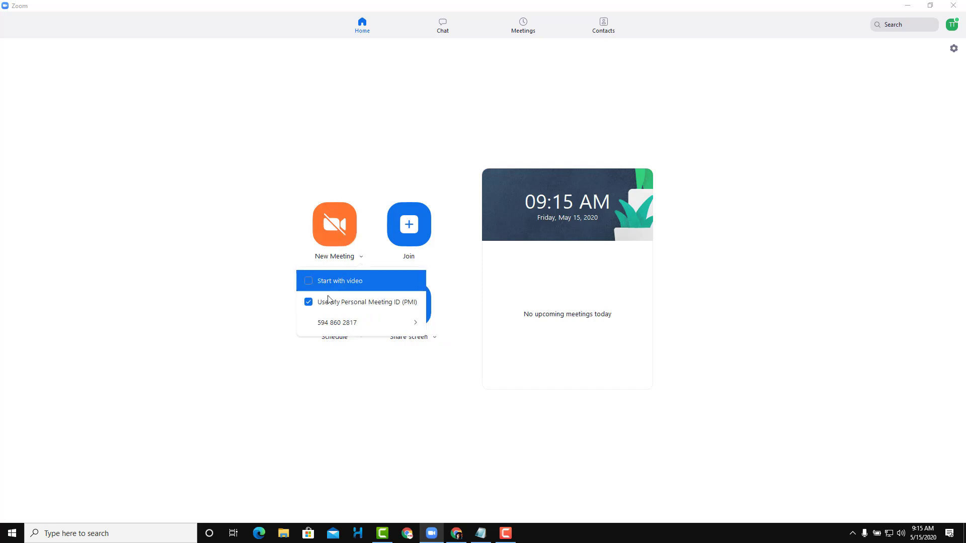
pyautogui.click(208, 236)
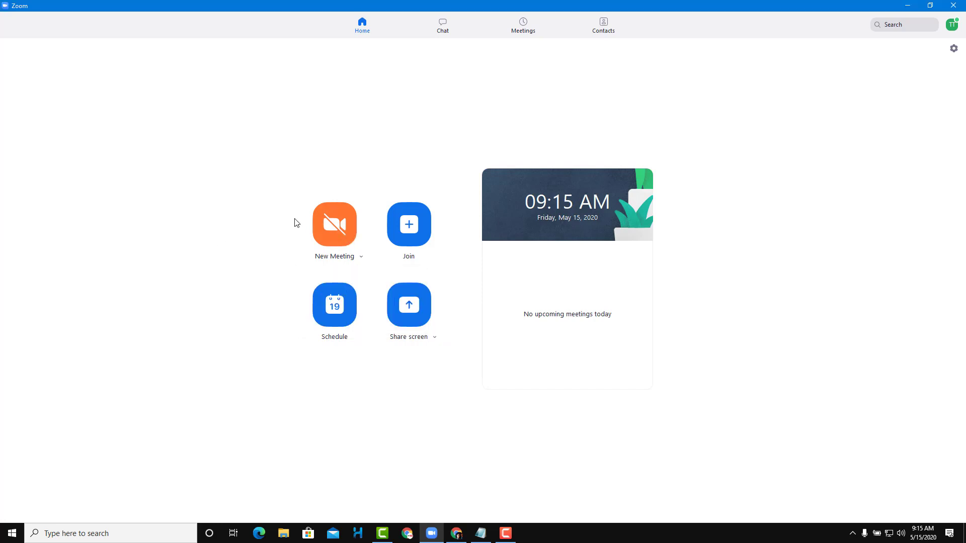
pyautogui.click(332, 223)
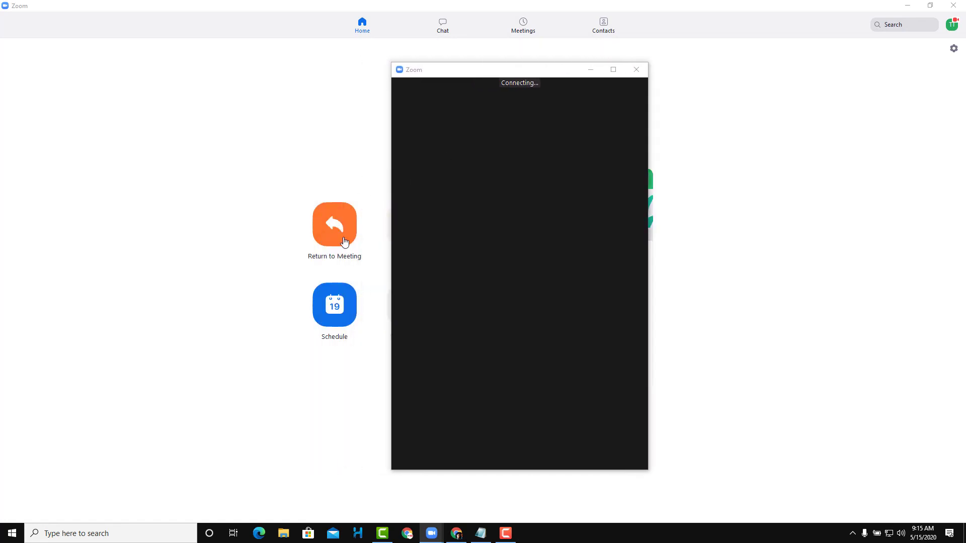
pyautogui.click(603, 186)
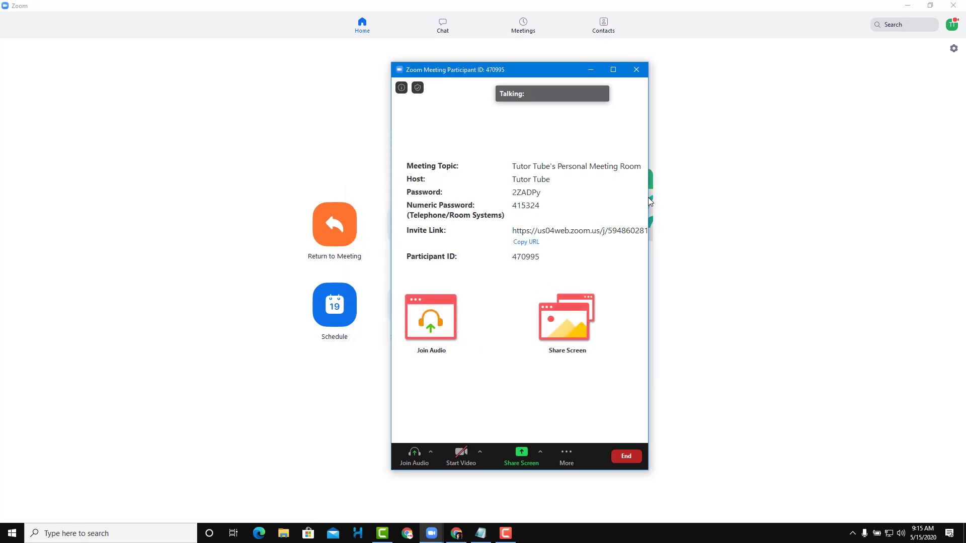
pyautogui.moveTo(653, 193); pyautogui.dragTo(911, 196)
pyautogui.click(402, 88)
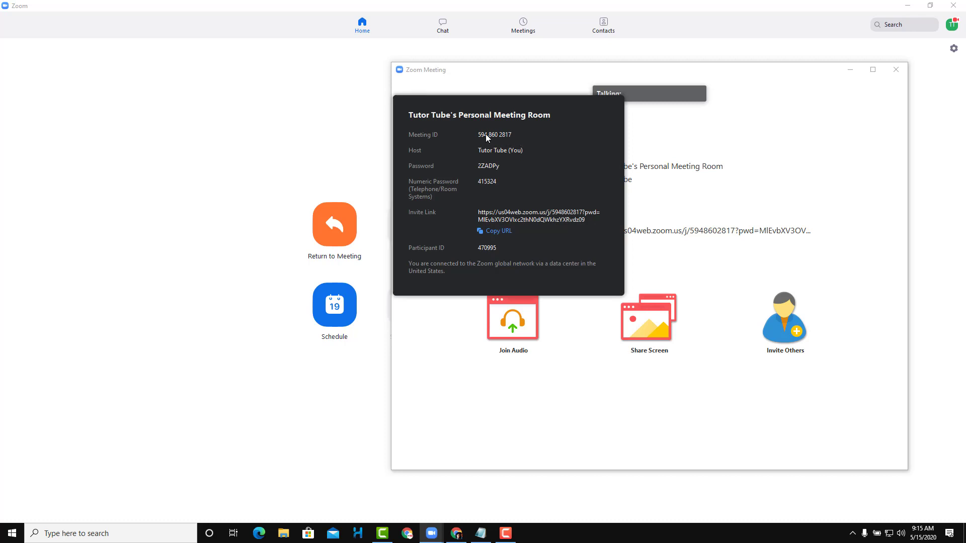
pyautogui.click(896, 69)
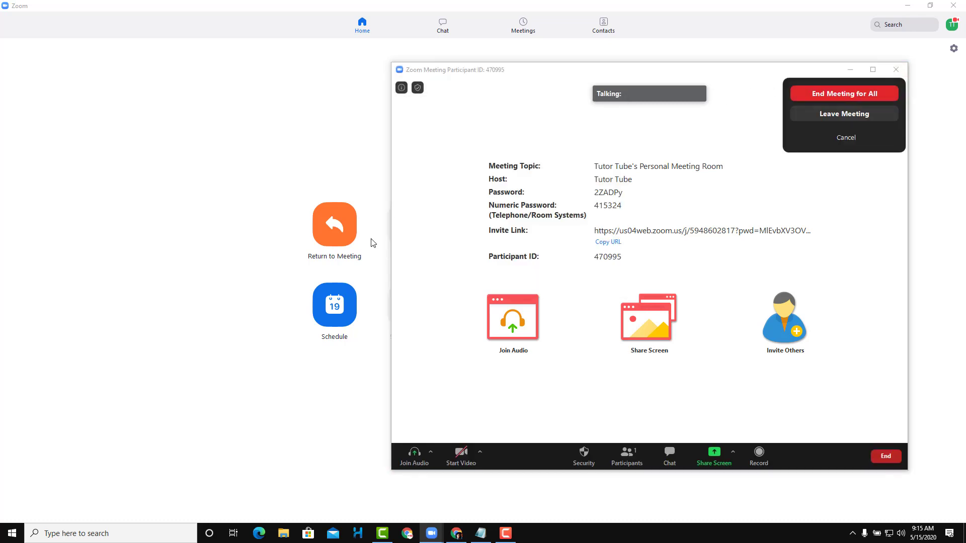
pyautogui.click(853, 114)
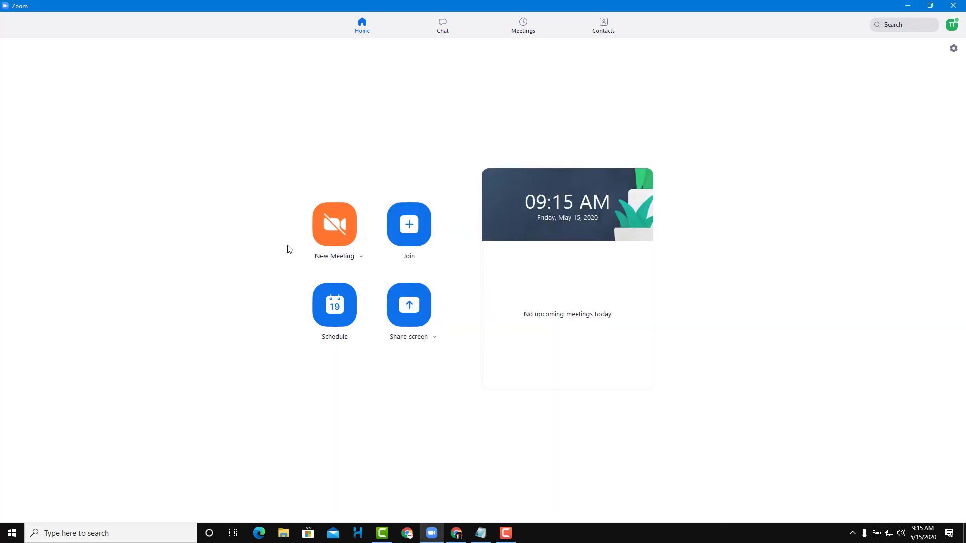
pyautogui.click(361, 257)
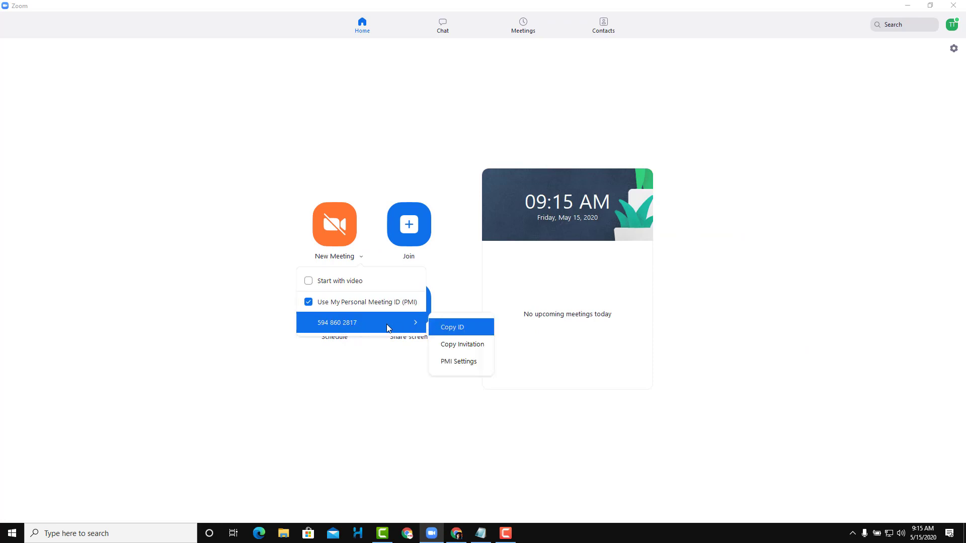
pyautogui.click(455, 332)
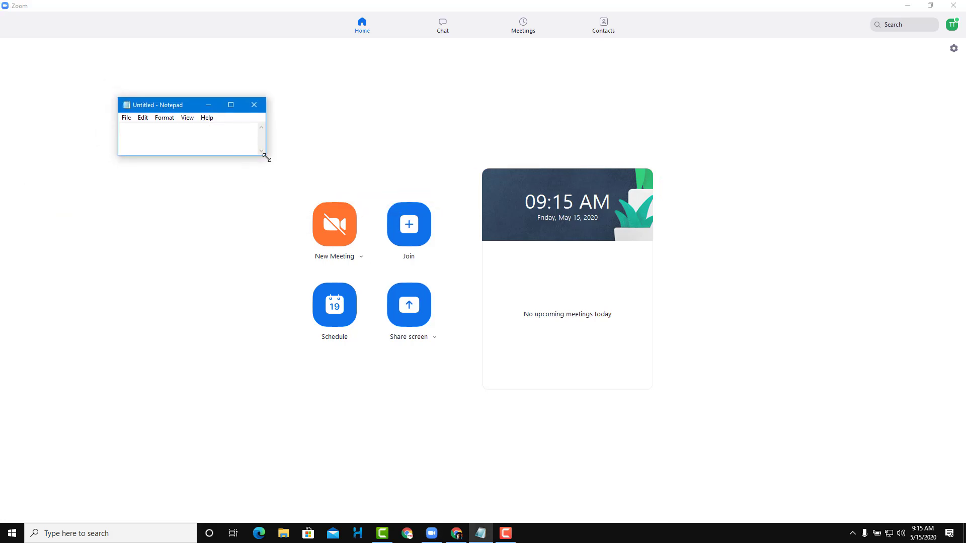
pyautogui.moveTo(267, 155); pyautogui.dragTo(446, 285)
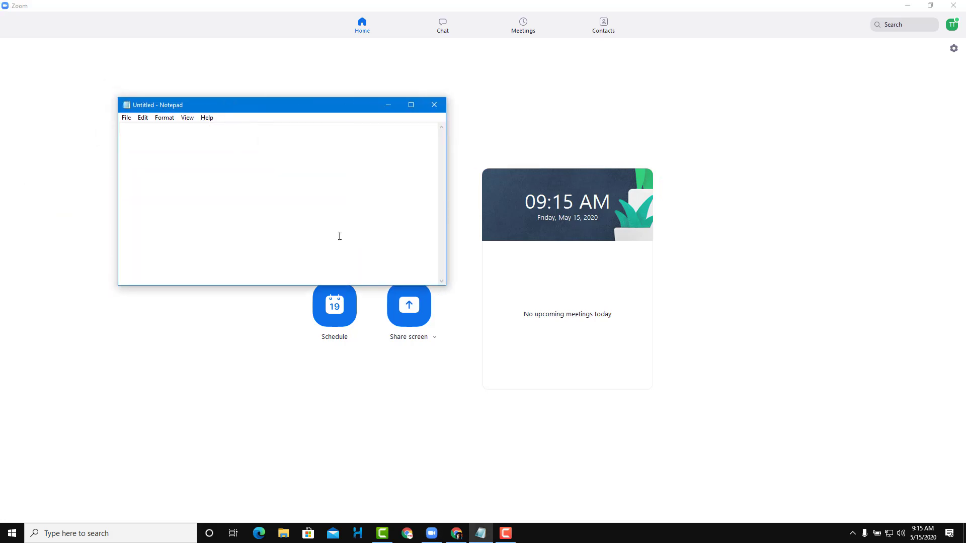
pyautogui.hotkey('ctrl', 'v')
pyautogui.moveTo(267, 107); pyautogui.dragTo(174, 48)
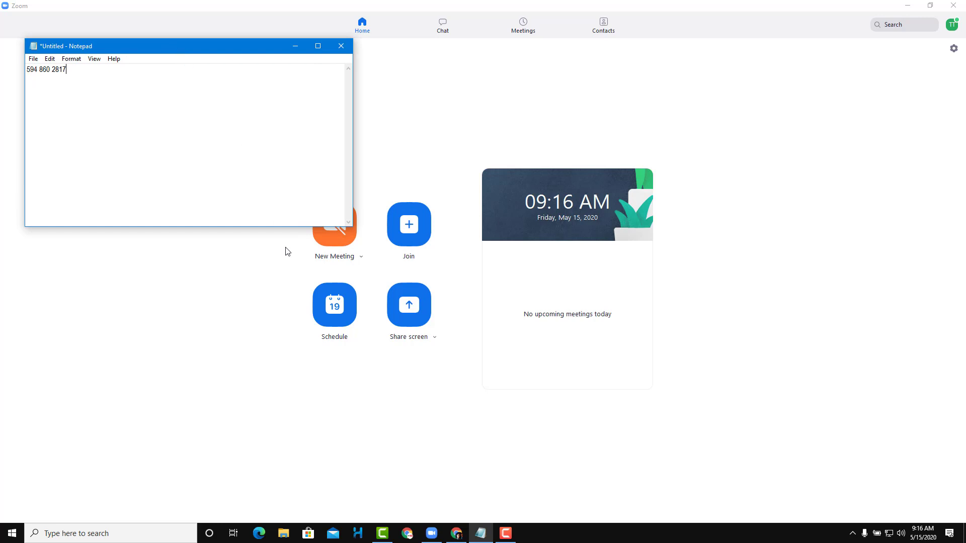
# - Copy the full meeting invitation and paste it over the ID in Notepad
pyautogui.click(361, 258)
pyautogui.moveTo(373, 319)
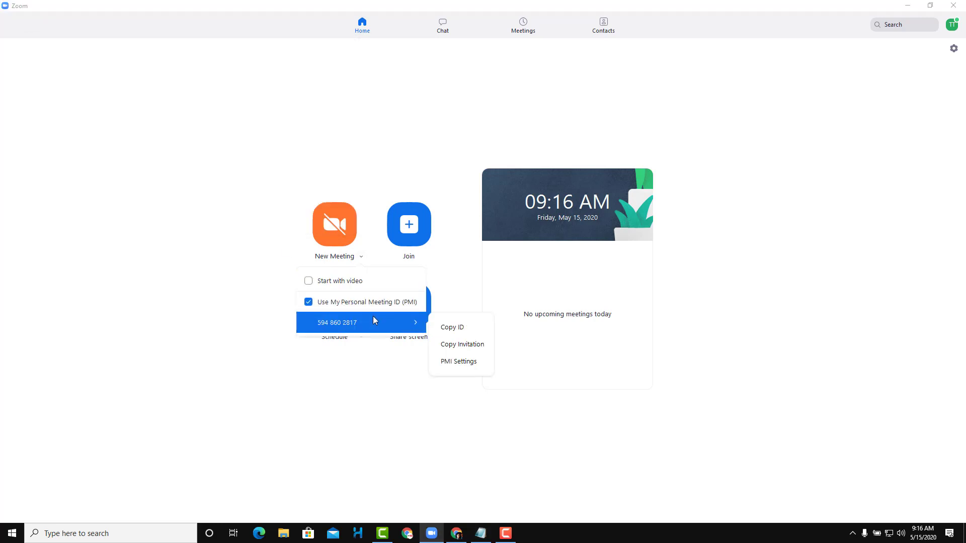
pyautogui.click(464, 344)
pyautogui.click(480, 533)
pyautogui.hotkey('ctrl', 'a')
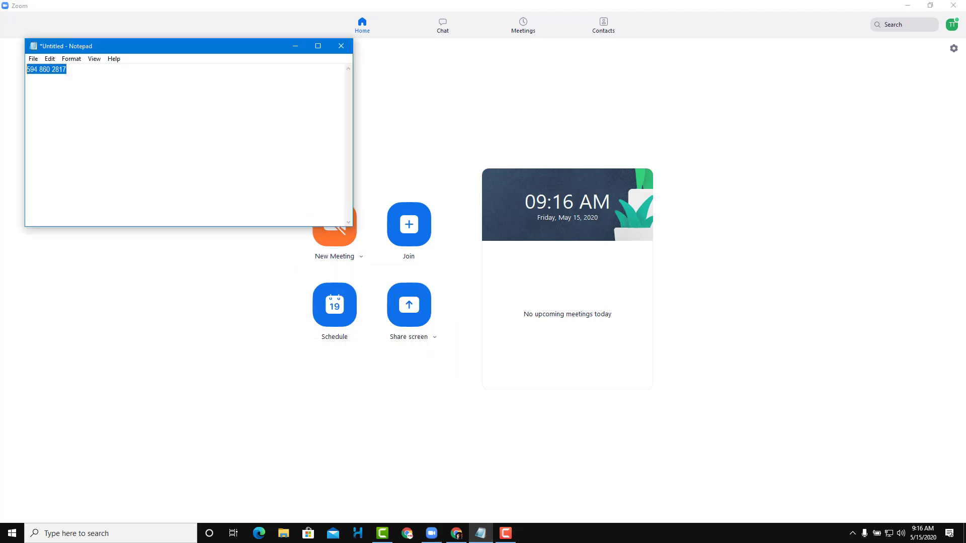
pyautogui.hotkey('ctrl', 'v')
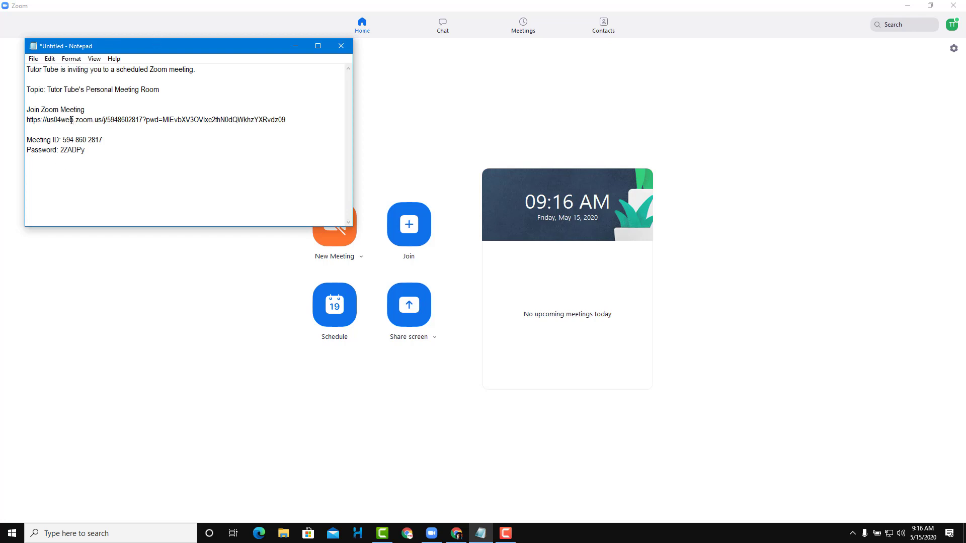
# - Highlight the invite link and meeting ID lines in the pasted invitation, then reopen the New Meeting options
pyautogui.moveTo(66, 120); pyautogui.dragTo(171, 128)
pyautogui.moveTo(71, 137); pyautogui.dragTo(77, 151)
pyautogui.click(83, 160)
pyautogui.click(364, 265)
pyautogui.moveTo(404, 318)
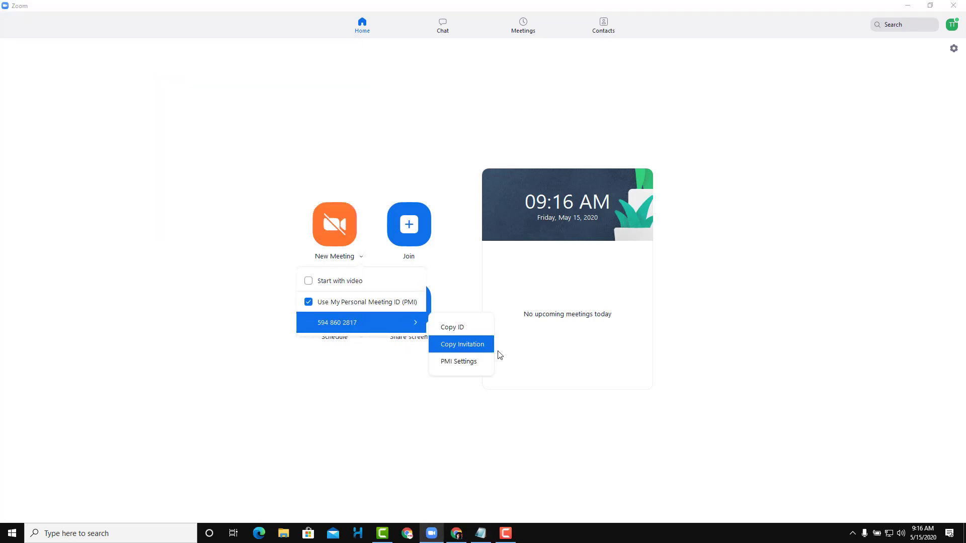
# - Open PMI Settings and replace the meeting password with a new numeric password
pyautogui.click(474, 369)
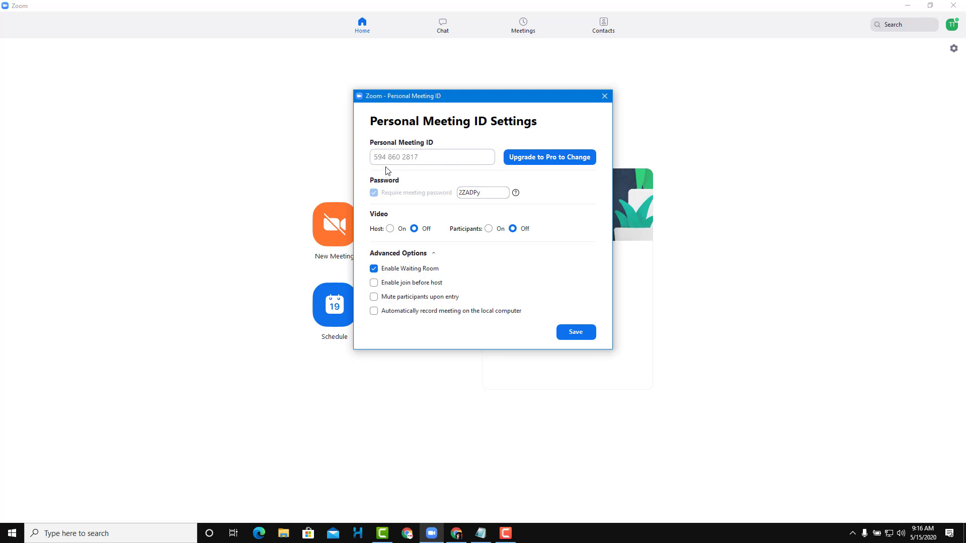
pyautogui.doubleClick(491, 193)
pyautogui.write('ghj')
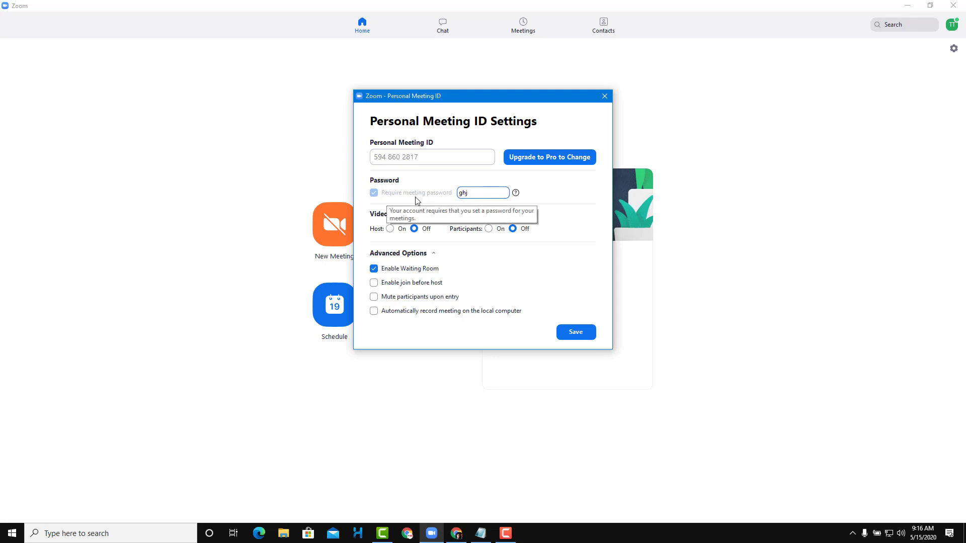
pyautogui.write('1234512345')
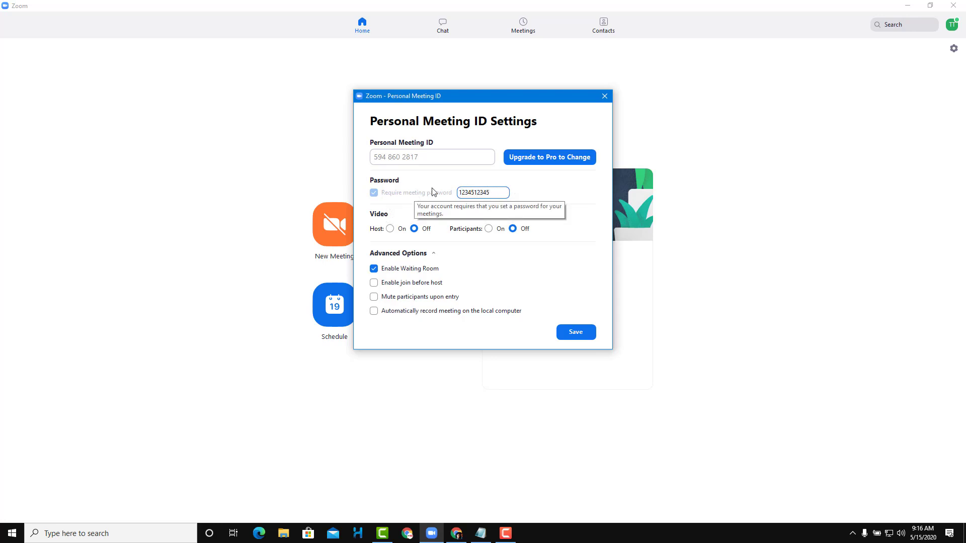
pyautogui.press('BackSpace')
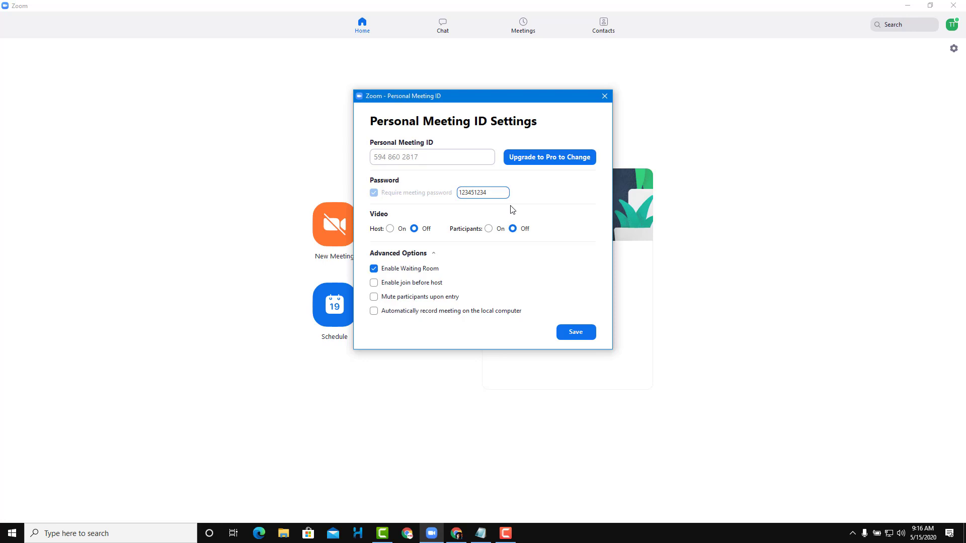
# - Keep host video off and disable the waiting room
pyautogui.click(390, 230)
pyautogui.click(414, 230)
pyautogui.click(490, 231)
pyautogui.click(512, 231)
pyautogui.click(490, 231)
pyautogui.click(386, 274)
pyautogui.click(428, 255)
pyautogui.click(433, 255)
# - Turn participant video off, enable join before host and mute on entry, leaving auto-recording off
pyautogui.click(513, 230)
pyautogui.click(421, 286)
pyautogui.click(411, 300)
pyautogui.click(452, 318)
pyautogui.click(452, 318)
# - Save the PMI settings and check the New Meeting options still use the Personal Meeting ID
pyautogui.click(579, 335)
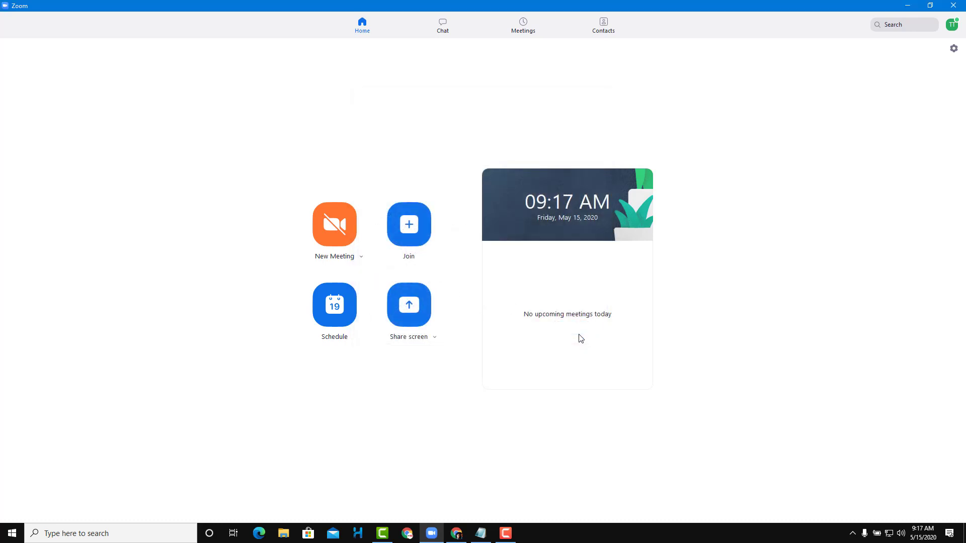
pyautogui.click(361, 258)
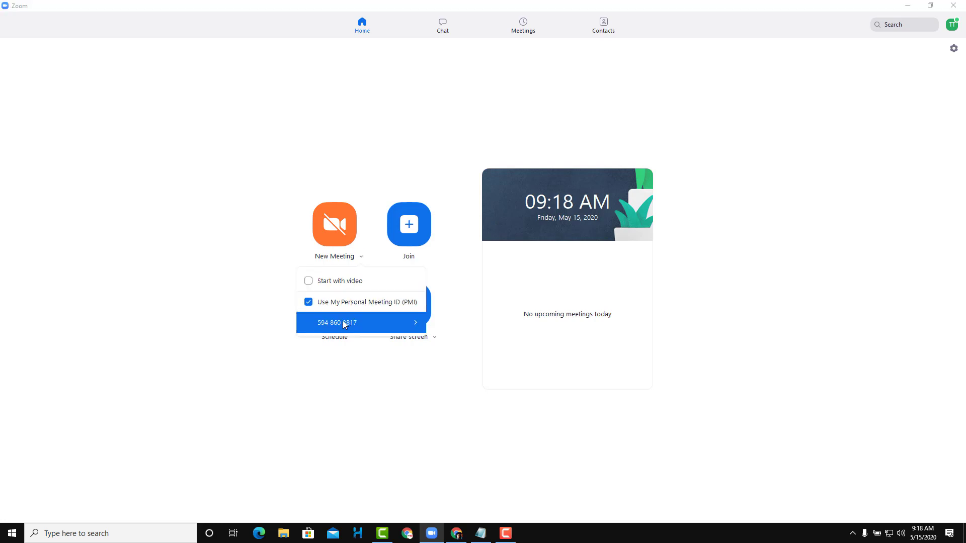
pyautogui.moveTo(344, 327)
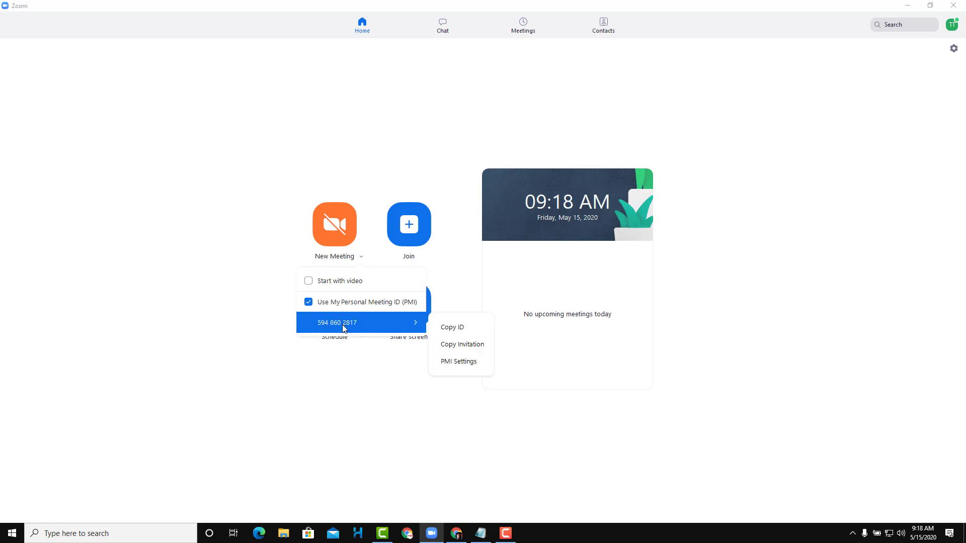
pyautogui.click(362, 418)
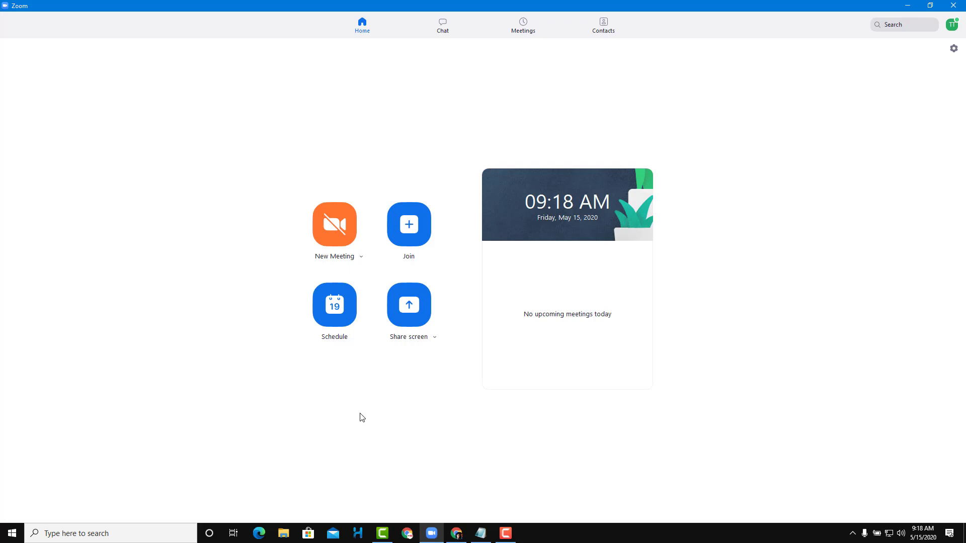